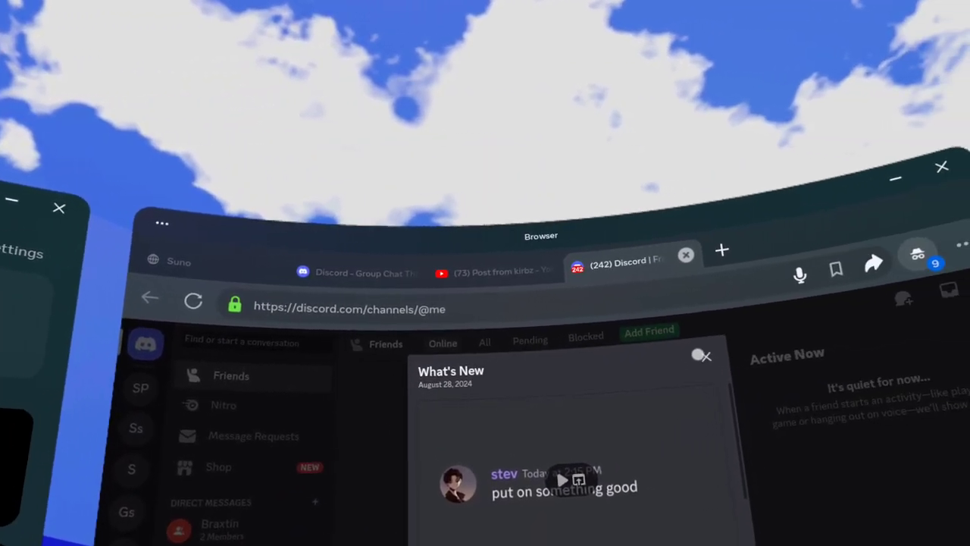
Close the What's New popup and open the Gorilla Tag Horror server's rules channel.
left_click(701, 355)
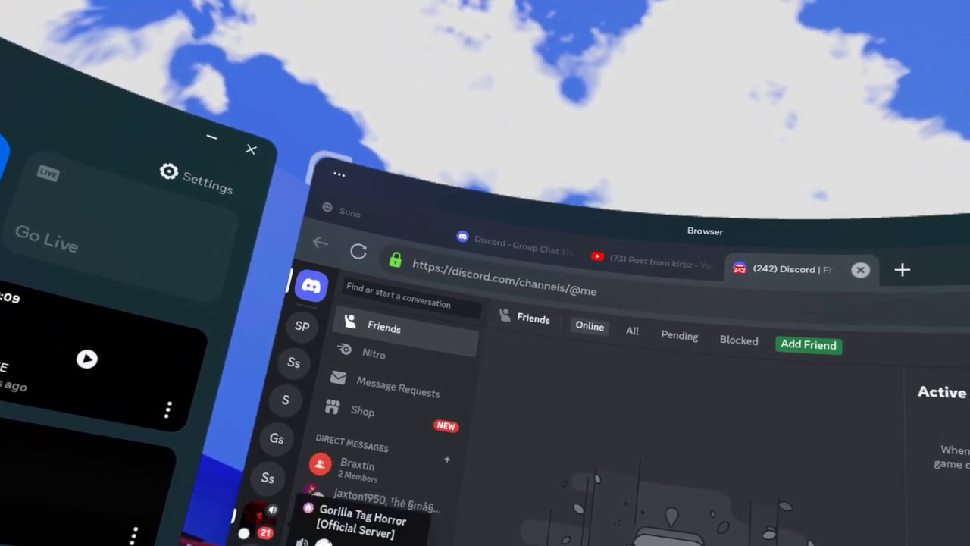
left_click(261, 519)
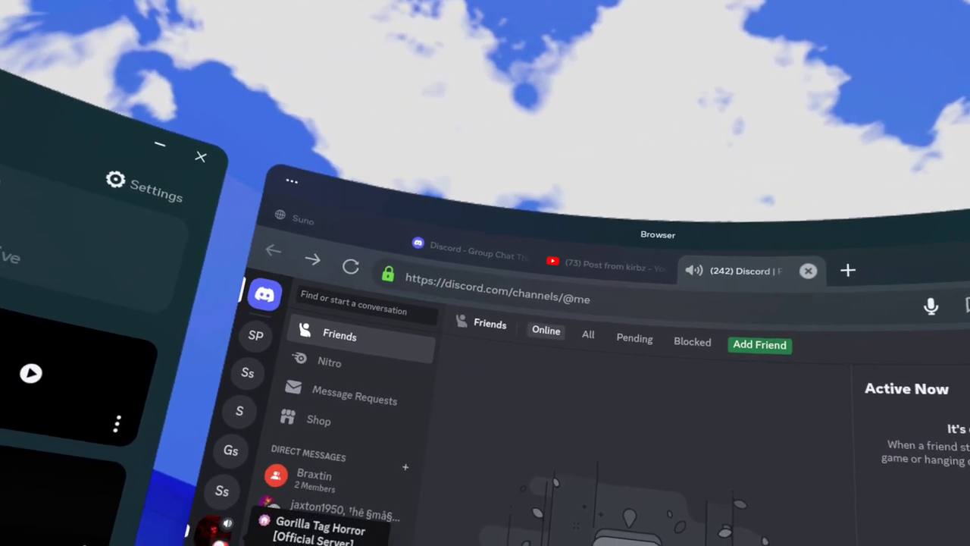
left_click(47, 540)
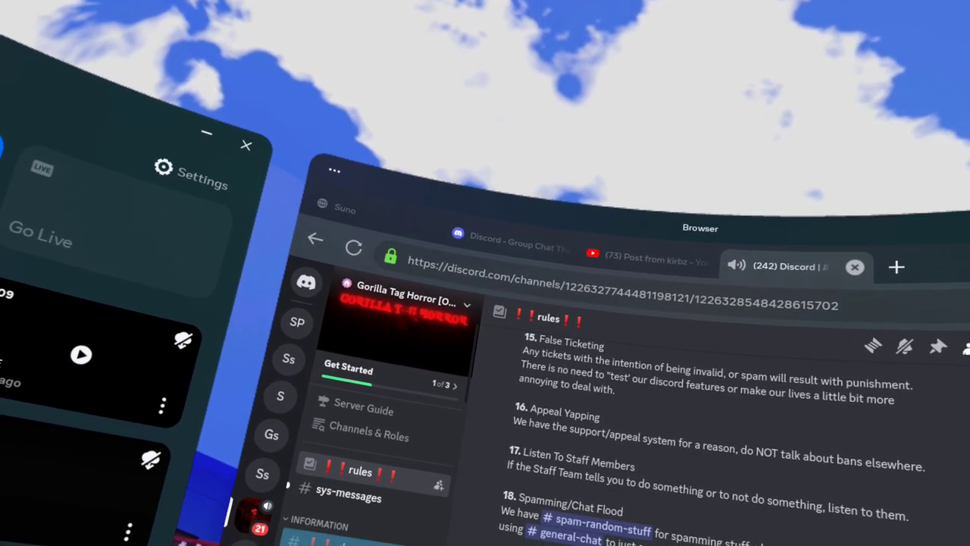
Scroll down the -download-game- channel until the DOWNLOADS post shows.
scroll(645, 432, "down", 3)
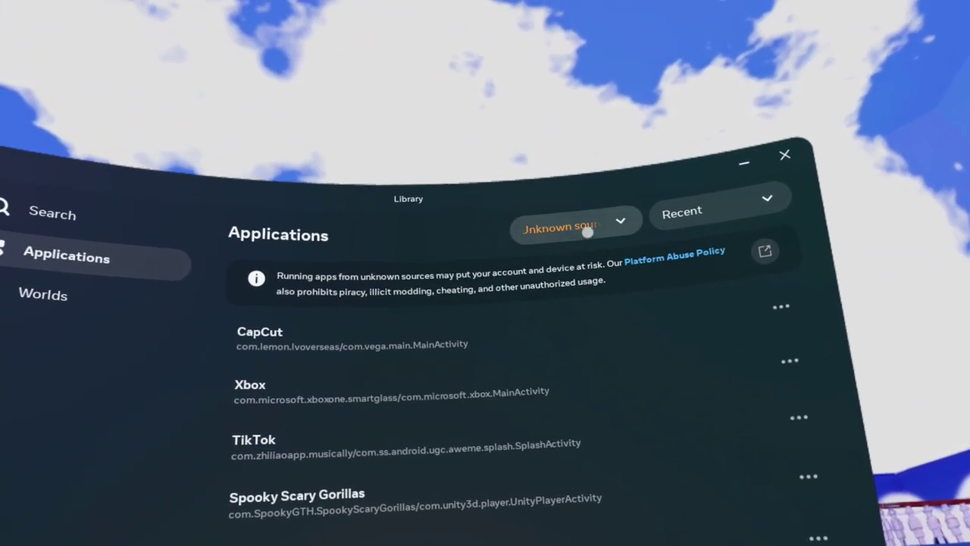
Switch the Library source filter to All (101).
left_click(592, 234)
left_click(589, 262)
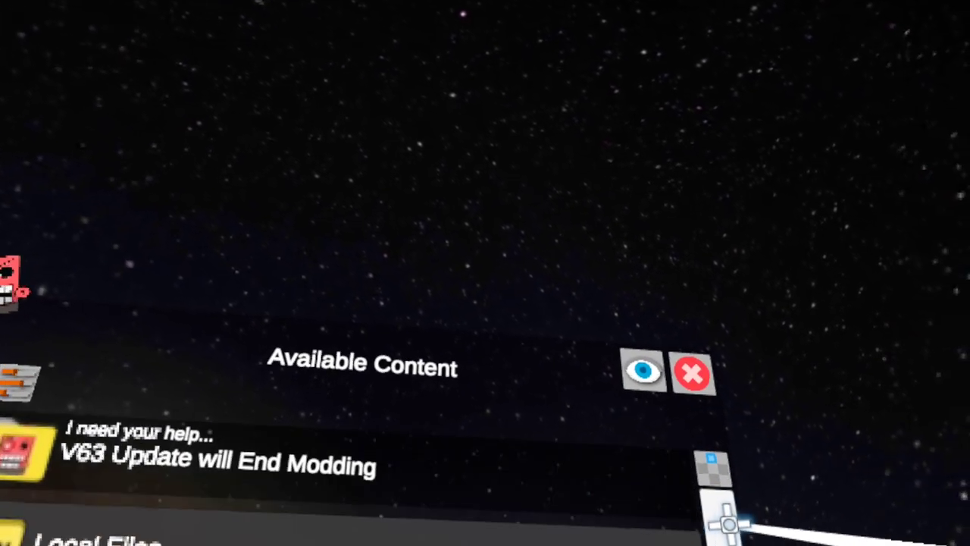
Open Local Files, then All Folders, to bring up the system folder picker.
left_click(758, 520)
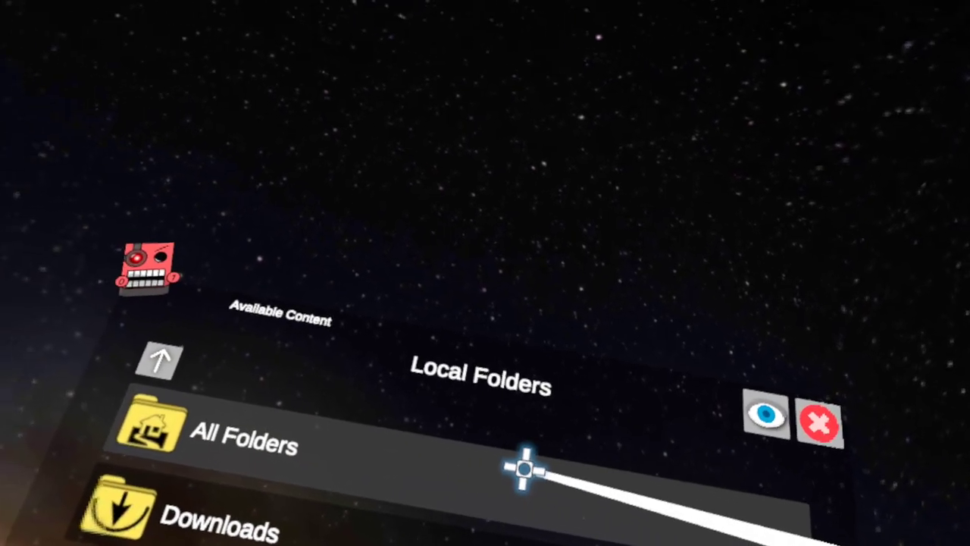
left_click(523, 470)
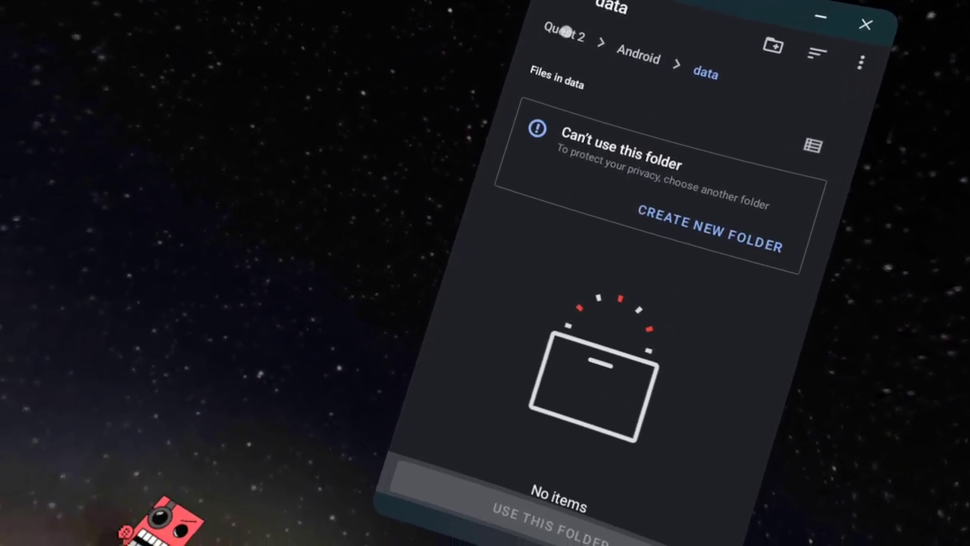
From the Quest 2 root, sort the Download folder by Modified, newest first.
left_click(564, 30)
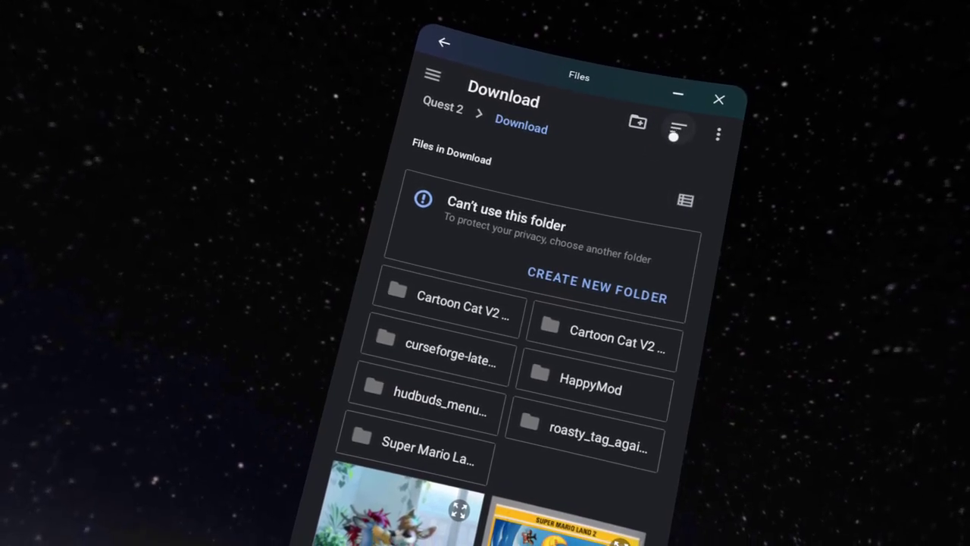
left_click(676, 137)
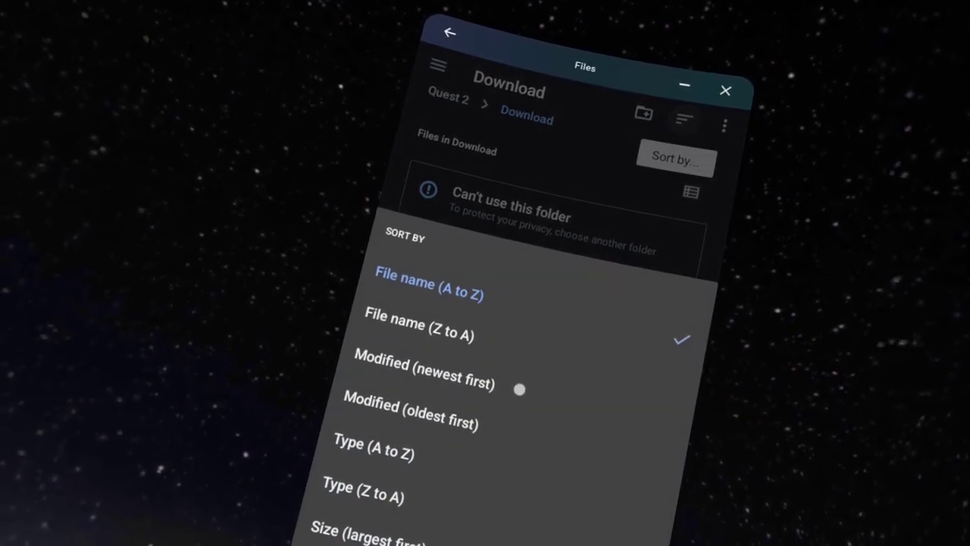
left_click(519, 389)
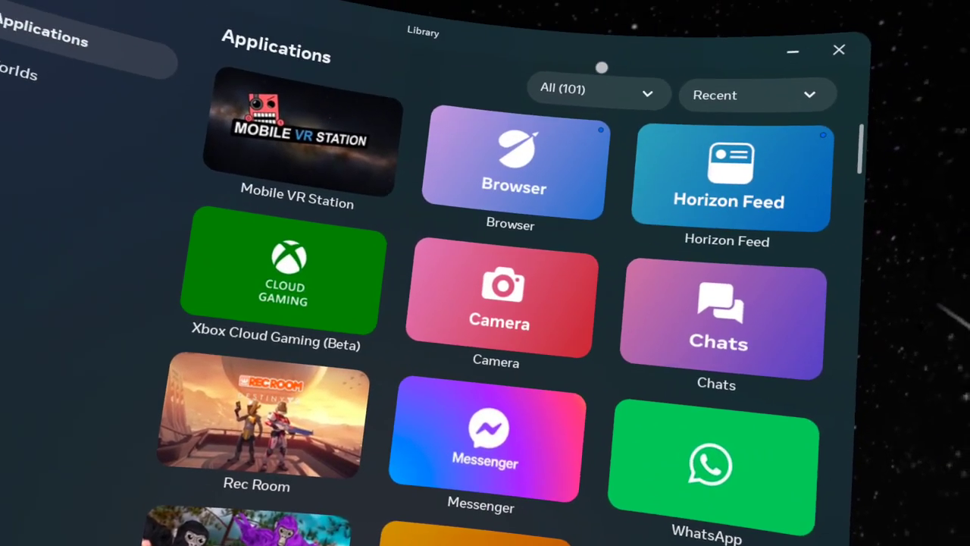
Filter the Library to Unknown sources (44), then back to All (101).
left_click(581, 111)
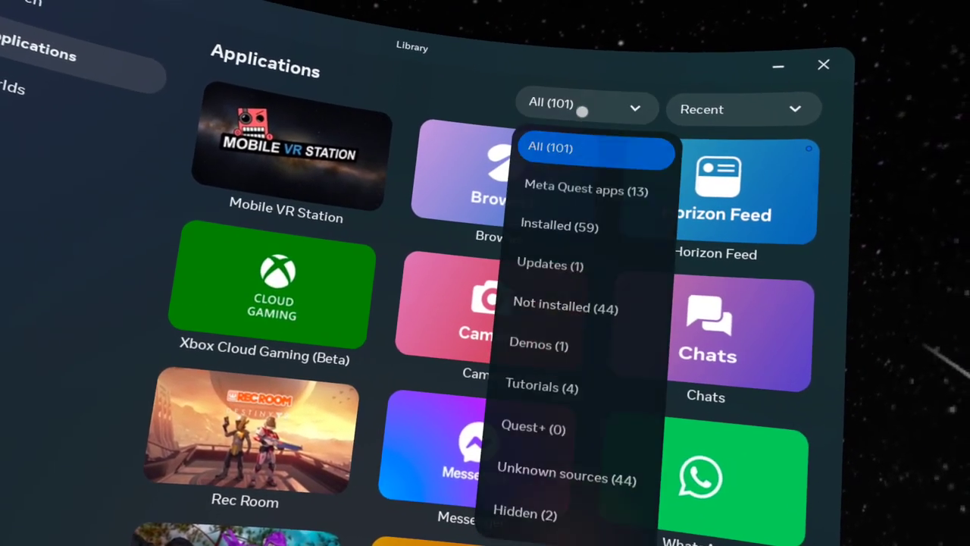
left_click(504, 467)
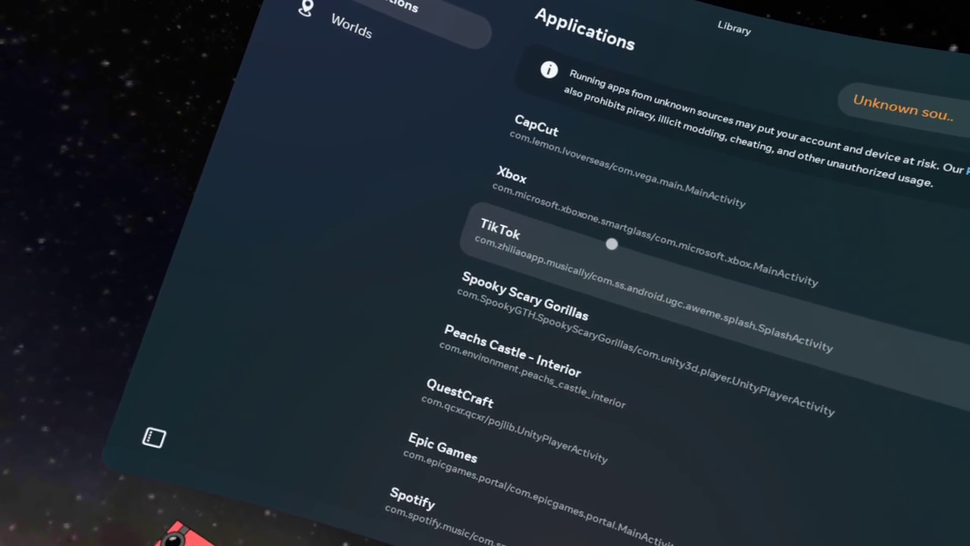
left_click(900, 110)
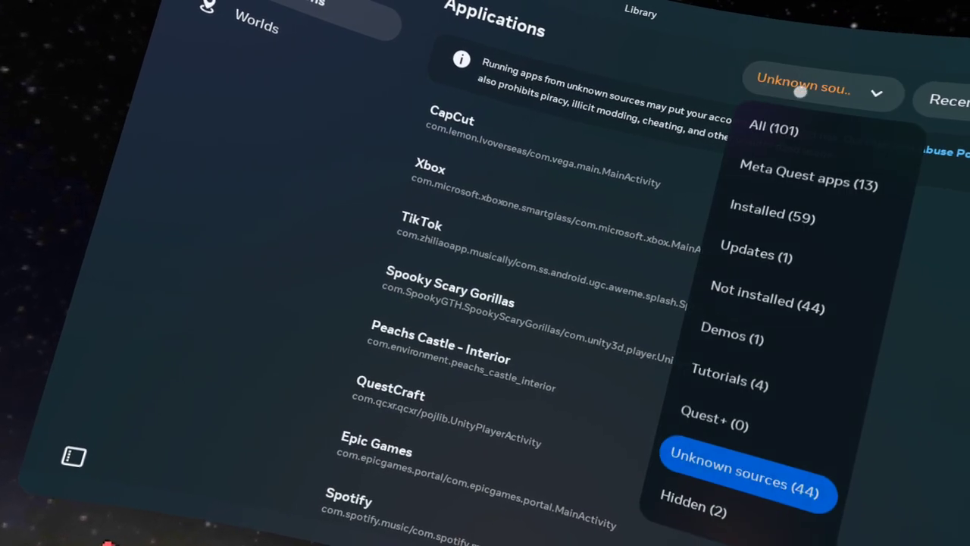
left_click(758, 127)
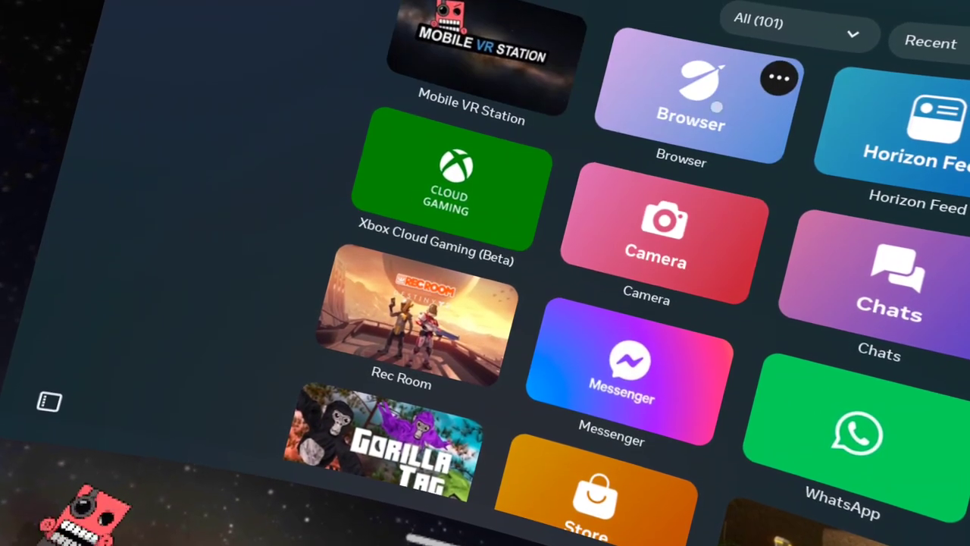
Cycle the Library filter through Unknown sources and pending updates, ending on All (101).
left_click(795, 9)
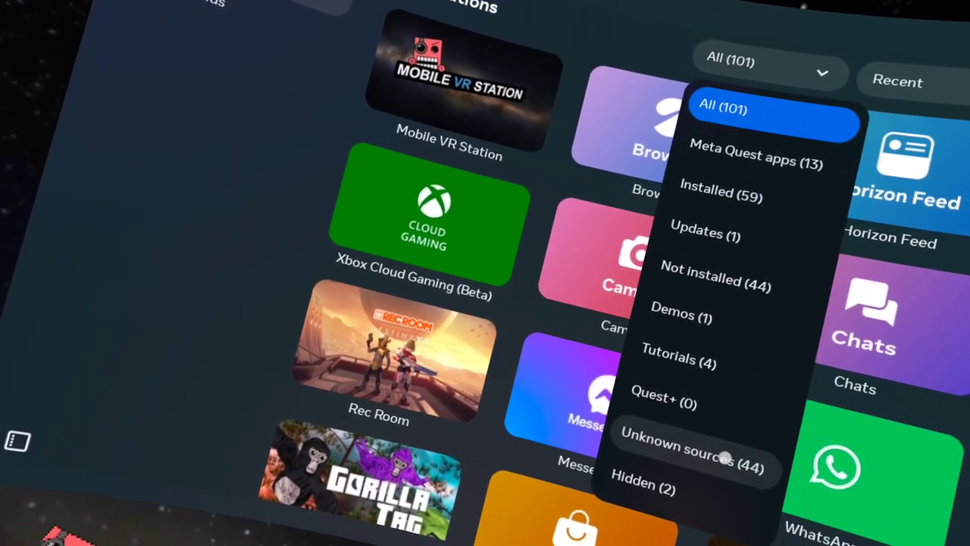
left_click(732, 449)
left_click(792, 67)
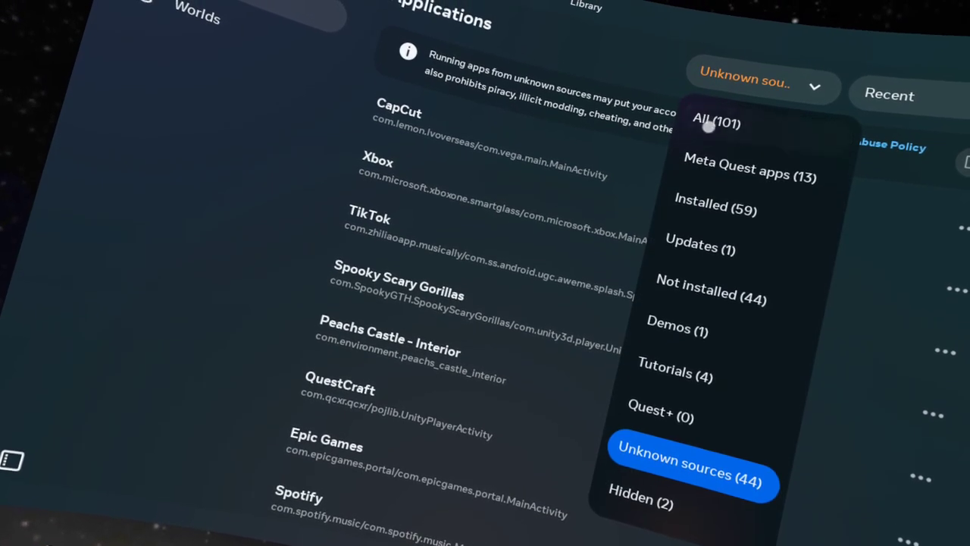
left_click(706, 246)
left_click(790, 83)
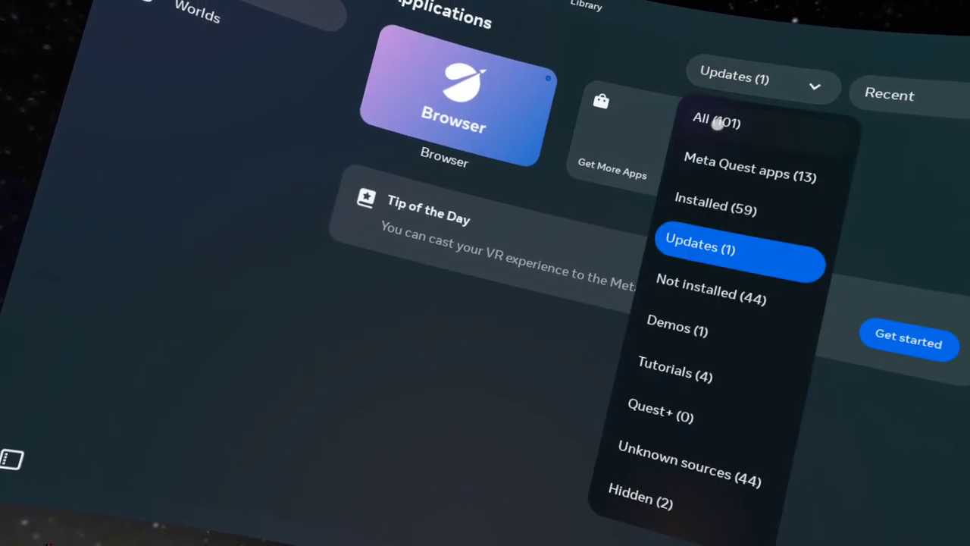
left_click(716, 126)
Scroll the Library app grid down and back to the top to find Mobile VR Station.
scroll(606, 262, "down", 6)
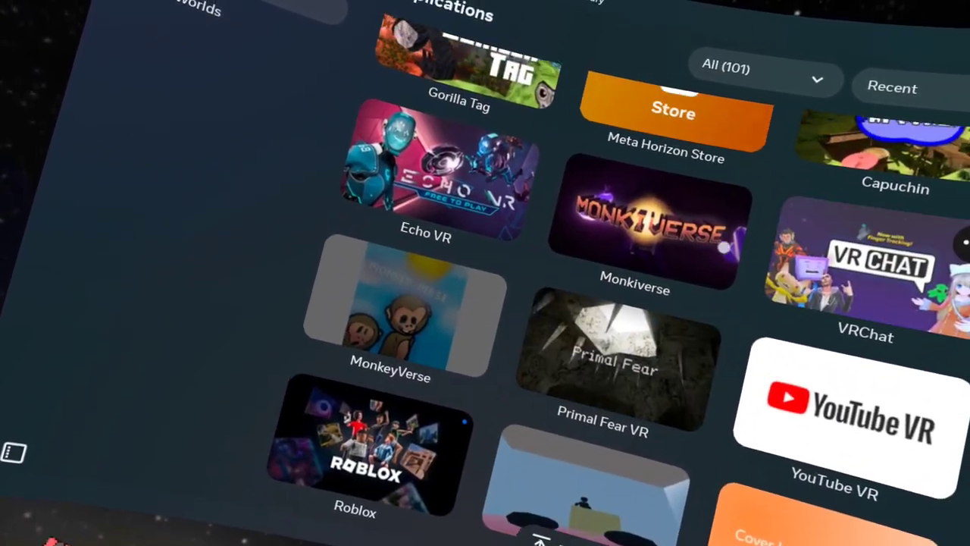
scroll(591, 265, "down", 8)
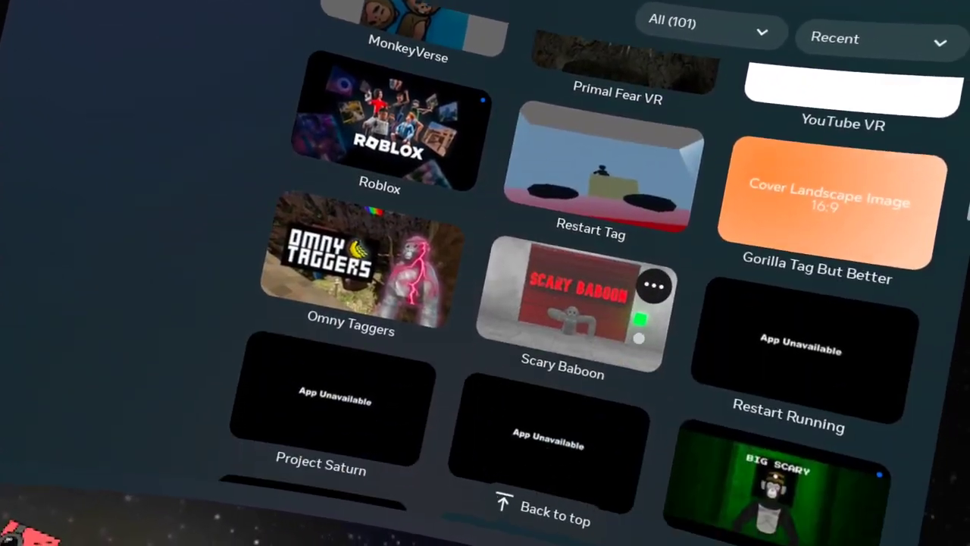
scroll(592, 264, "down", 3)
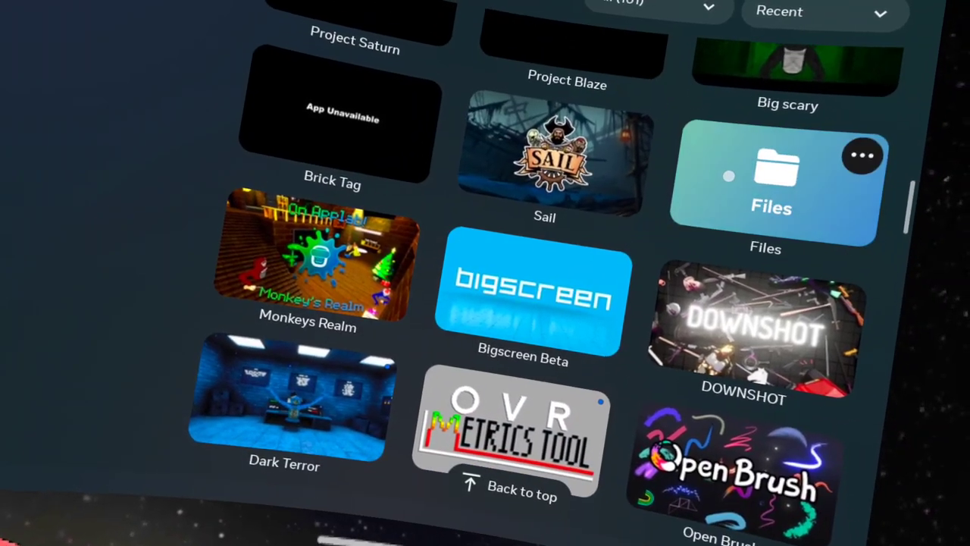
scroll(765, 216, "up", 15)
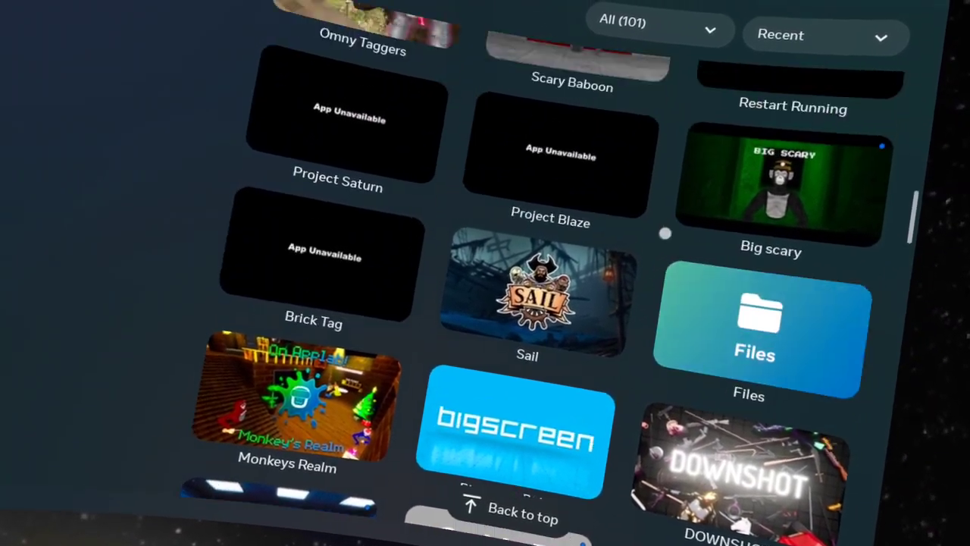
scroll(643, 202, "up", 2)
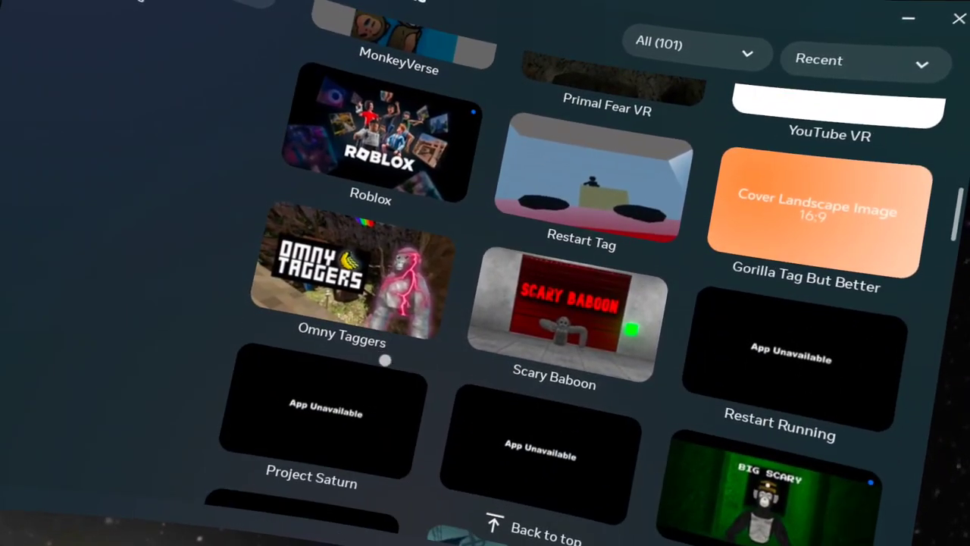
scroll(590, 407, "up", 10)
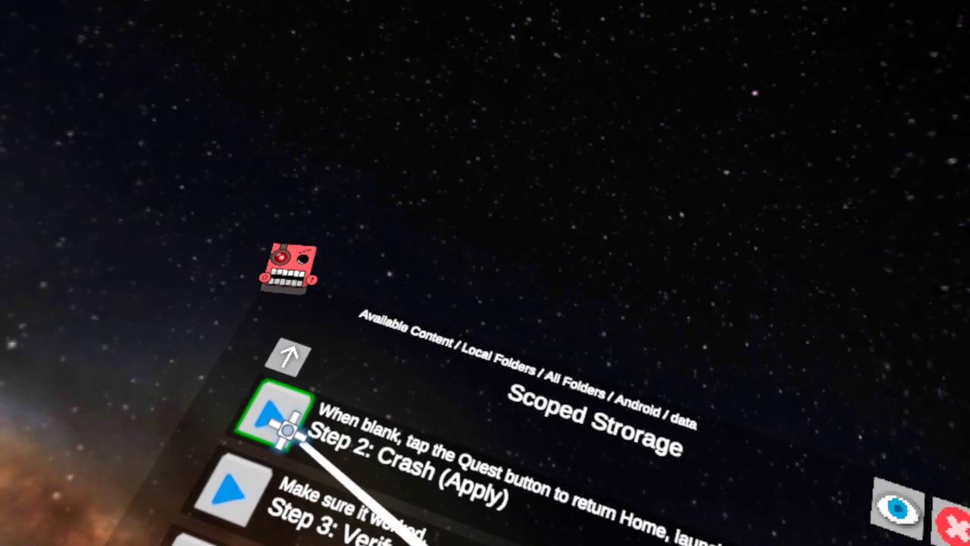
Run Step 3: Verify, dismiss the No Response result, then run Step 1: Request Access.
left_click(251, 474)
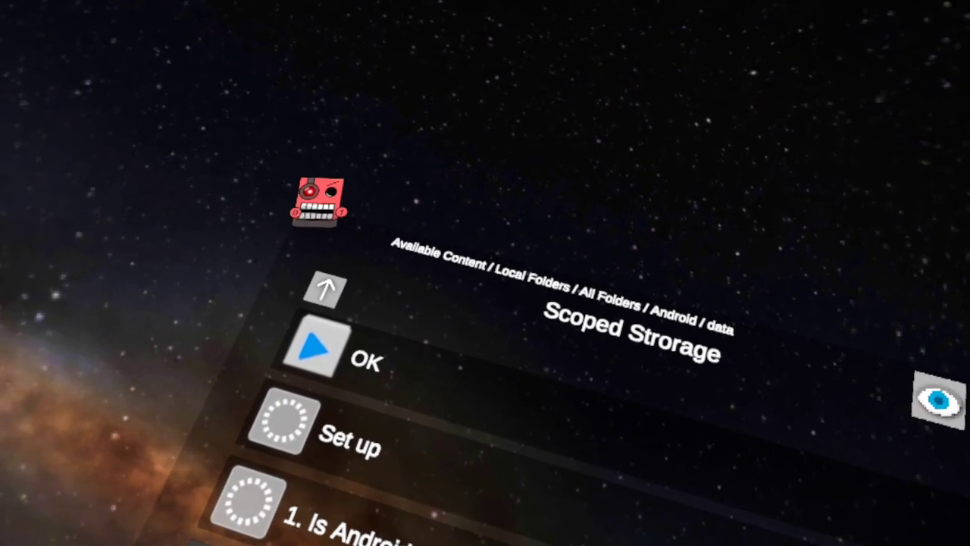
left_click(311, 357)
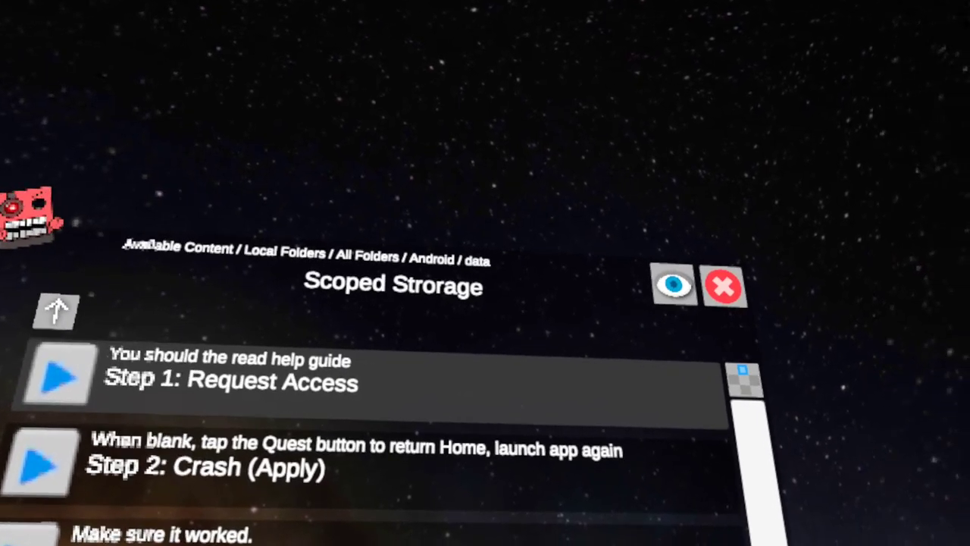
left_click(205, 367)
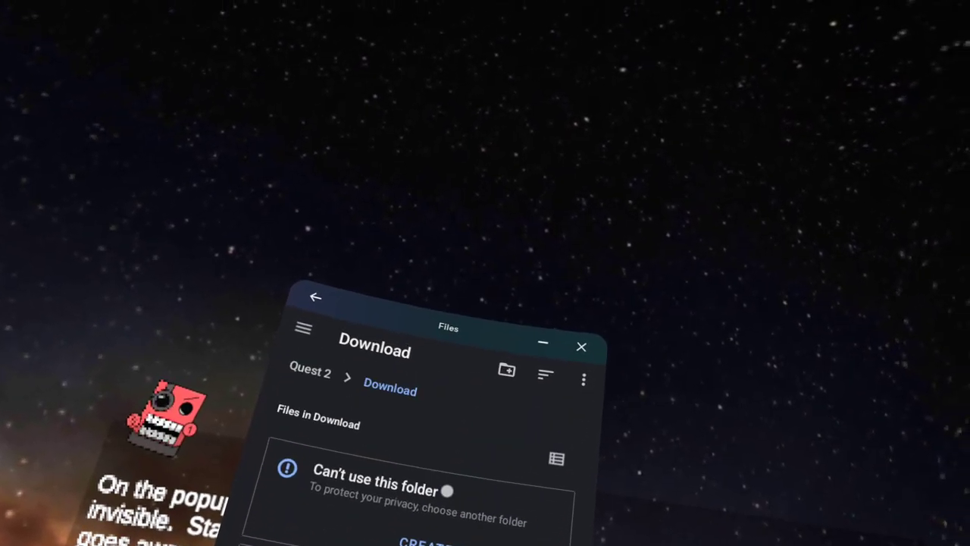
Go up to the Quest 2 storage root and scroll through its folders.
left_click(304, 395)
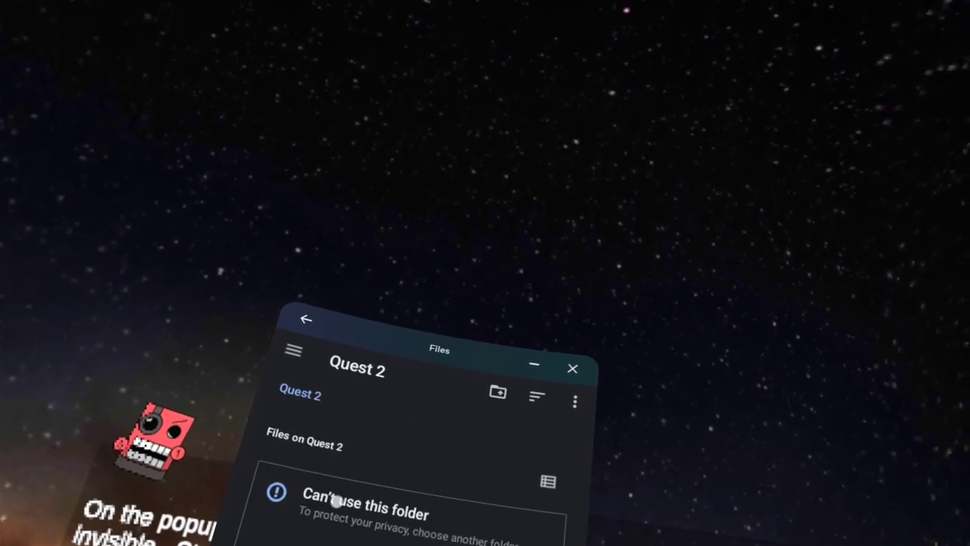
scroll(336, 501, "down", 15)
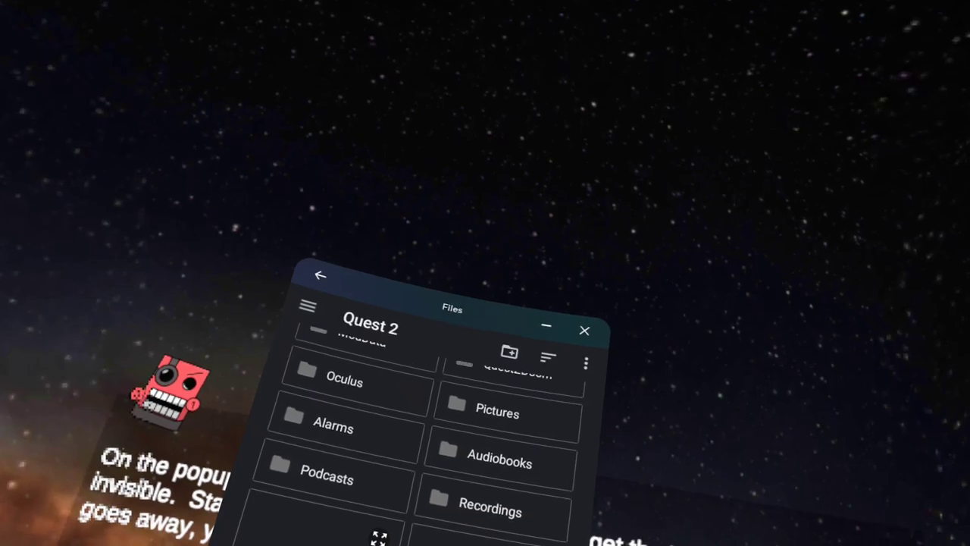
scroll(455, 454, "up", 15)
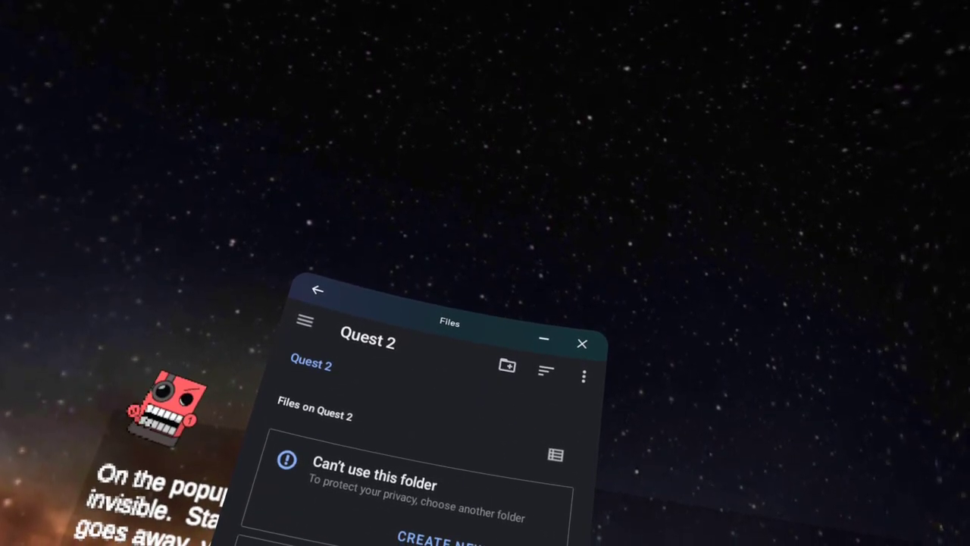
scroll(410, 455, "down", 5)
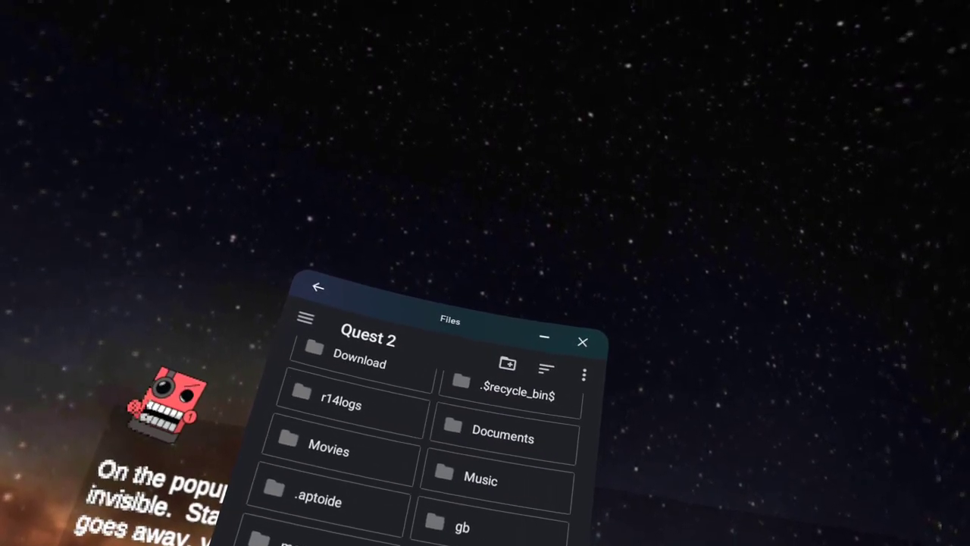
scroll(424, 439, "up", 1)
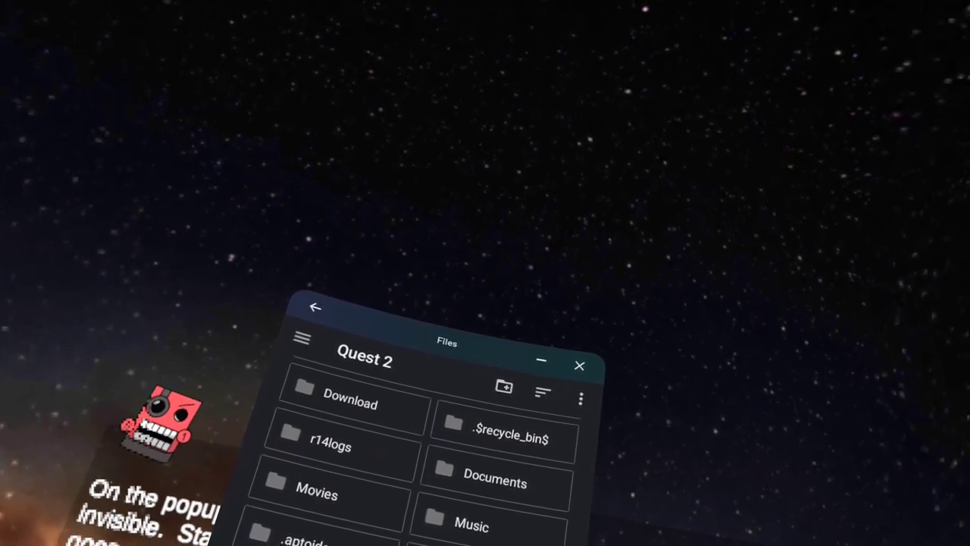
Look inside Android > media, close the Open from drawer, and return to Quest 2.
left_click(315, 307)
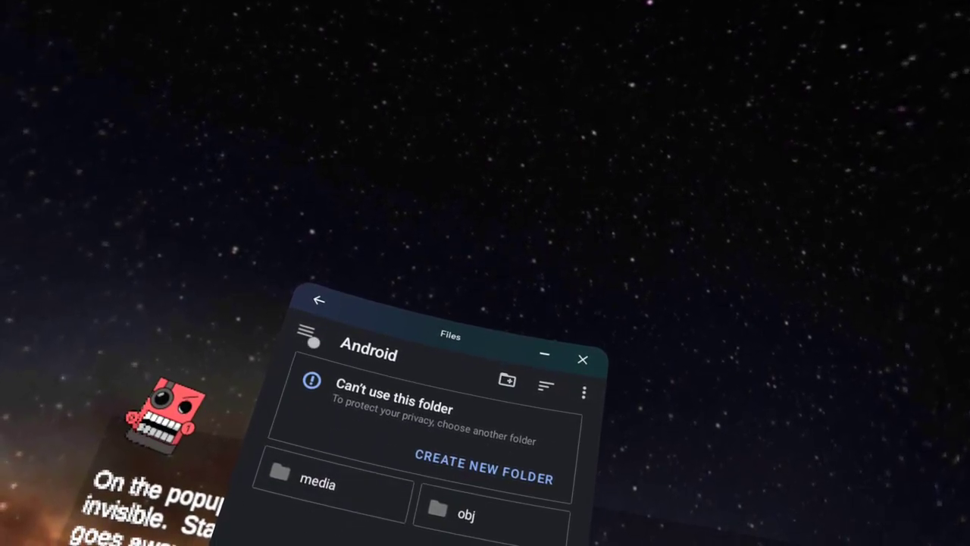
left_click(356, 507)
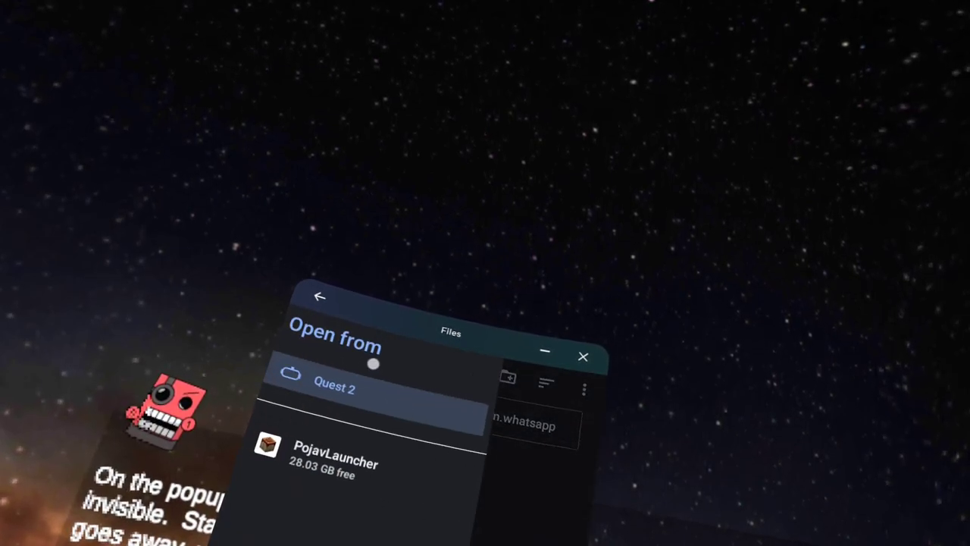
left_click(501, 525)
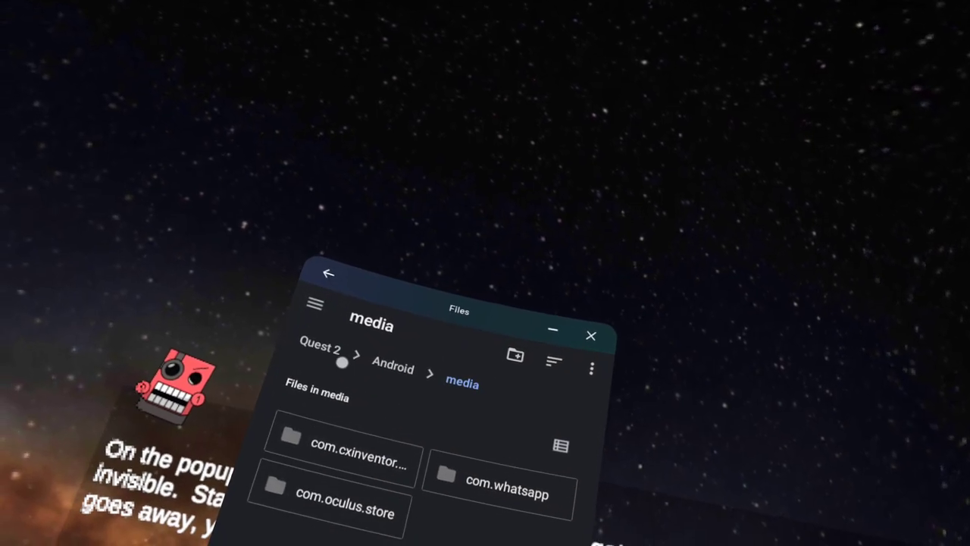
left_click(303, 351)
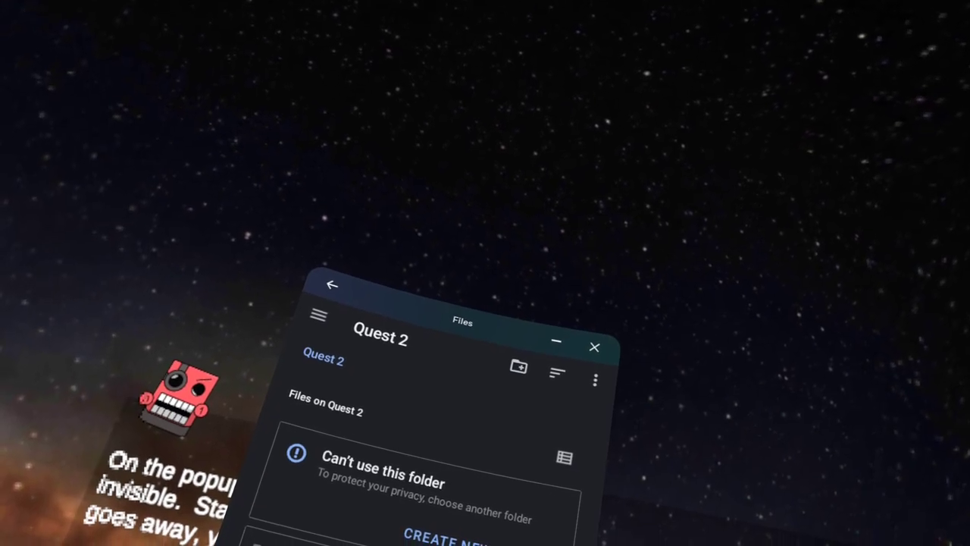
scroll(432, 455, "down", 2)
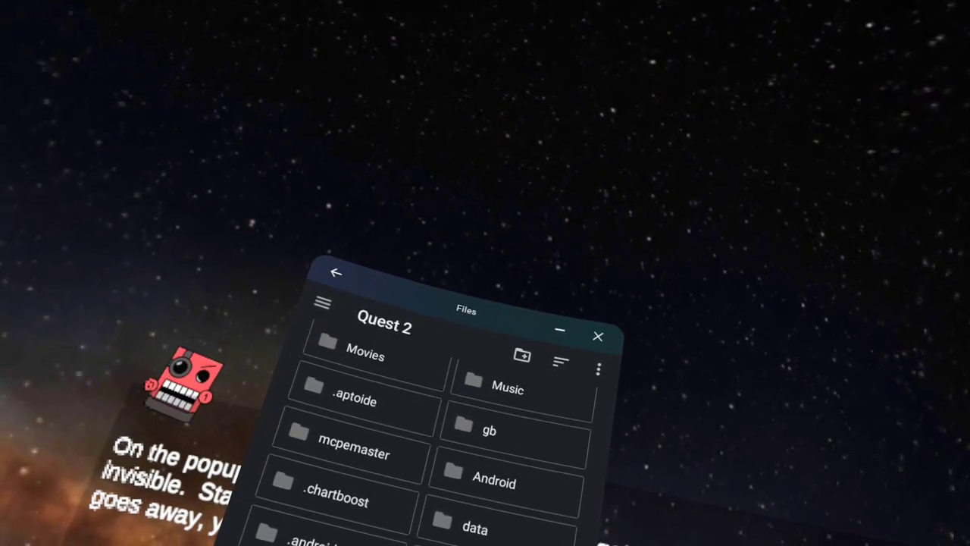
scroll(440, 440, "up", 3)
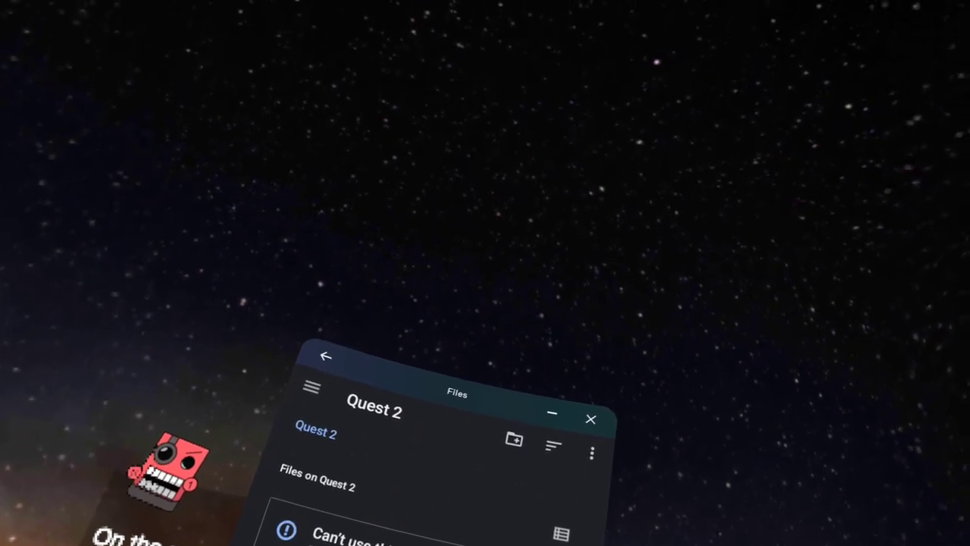
Dismiss the three-dot overflow menu and enter the empty Download folder.
left_click(587, 448)
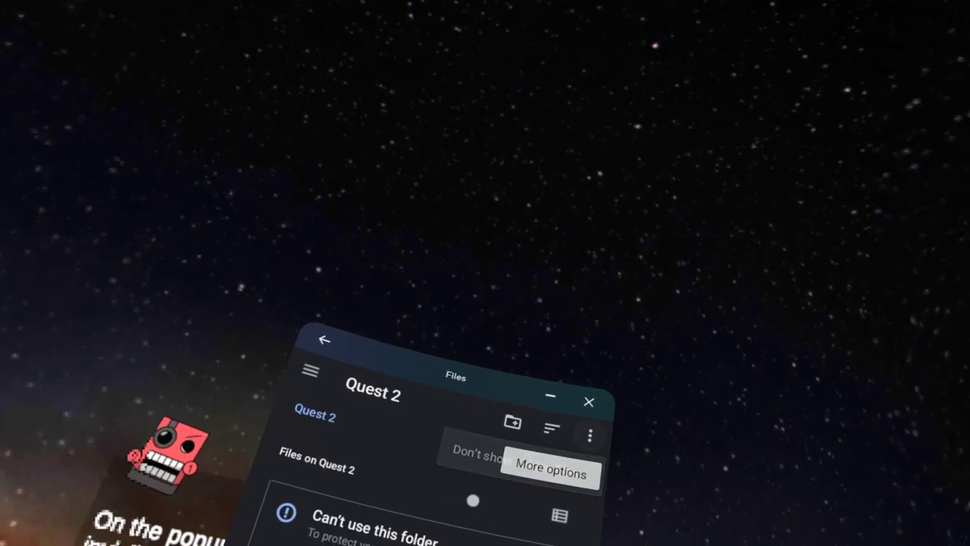
left_click(473, 500)
left_click(472, 531)
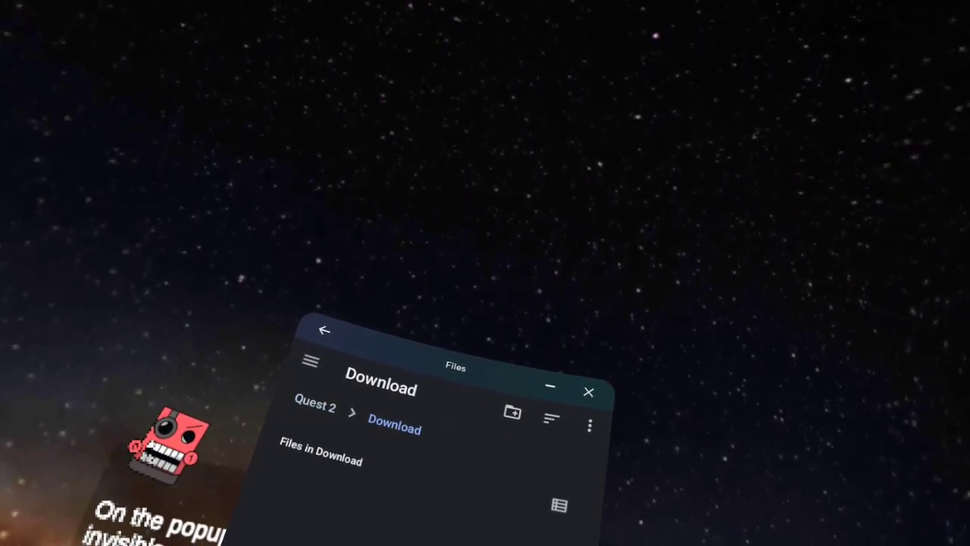